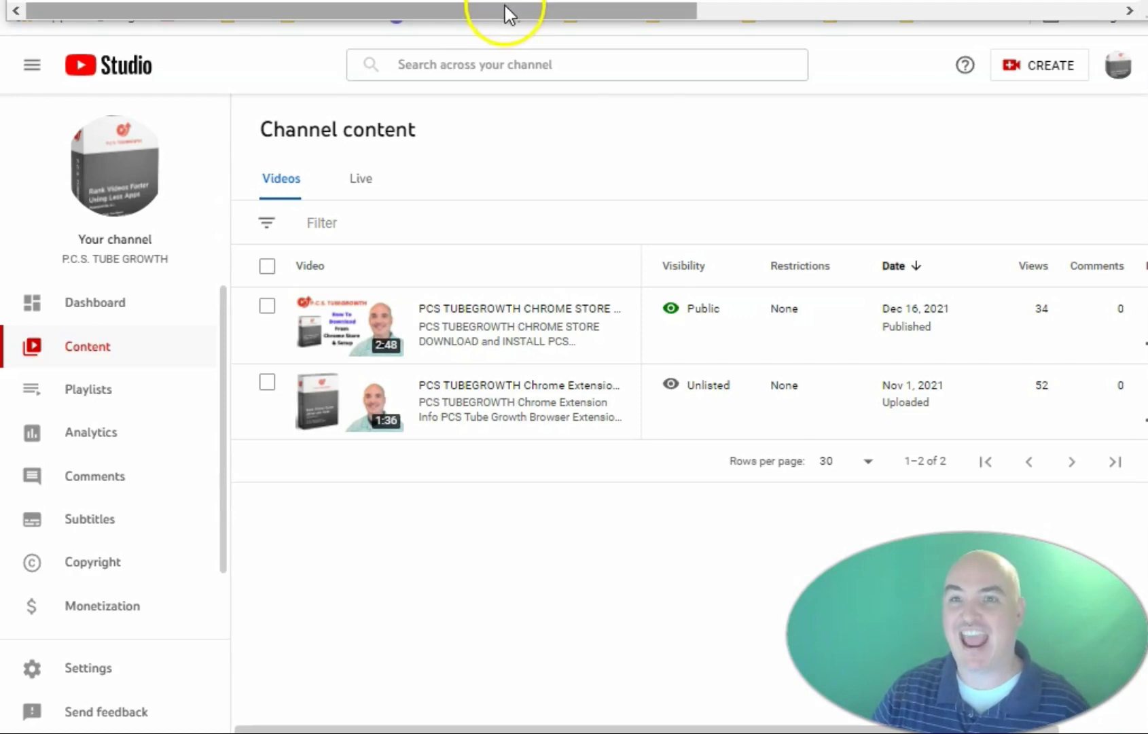
- Open AI Description, remove the old keyword tags and empty the Description Builder to 0/5000
drag(515, 10, 973, 7)
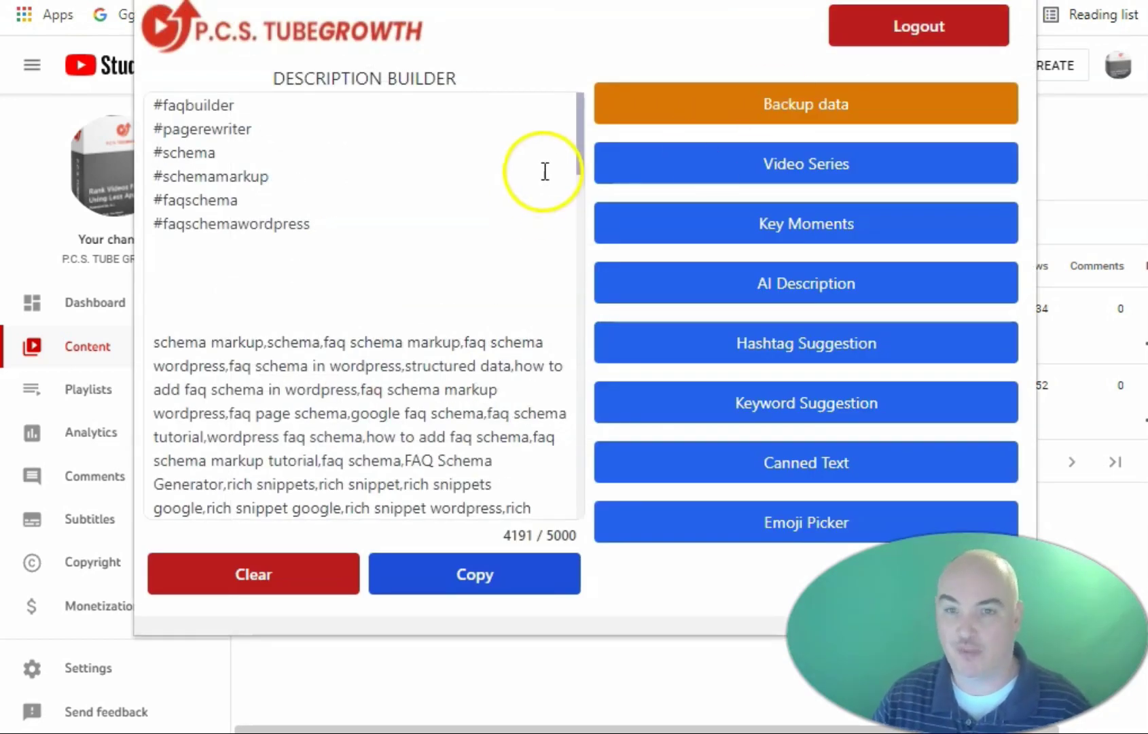
drag(510, 173, 412, 181)
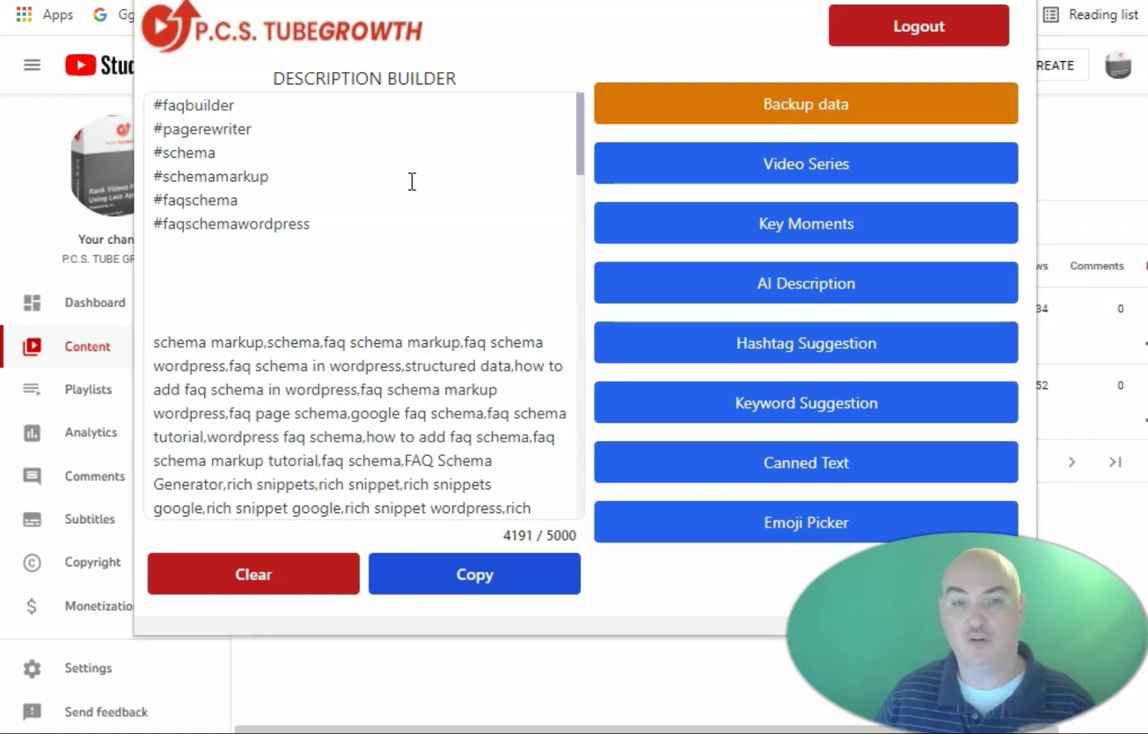
click(860, 175)
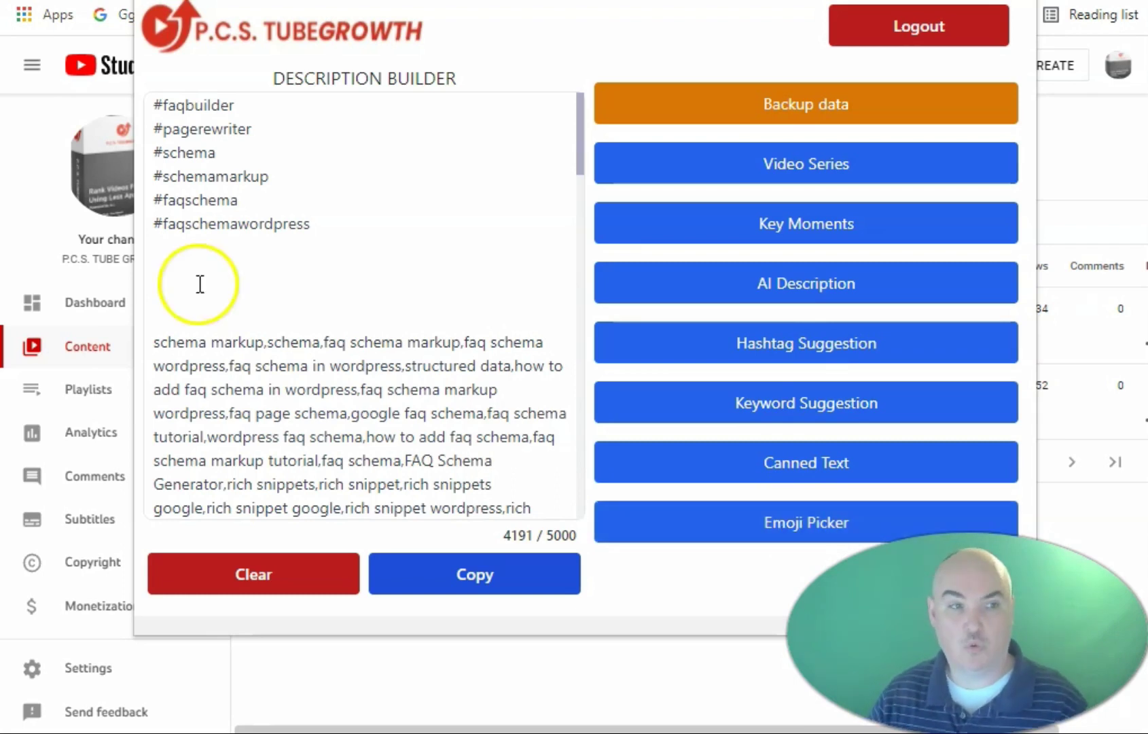
click(768, 286)
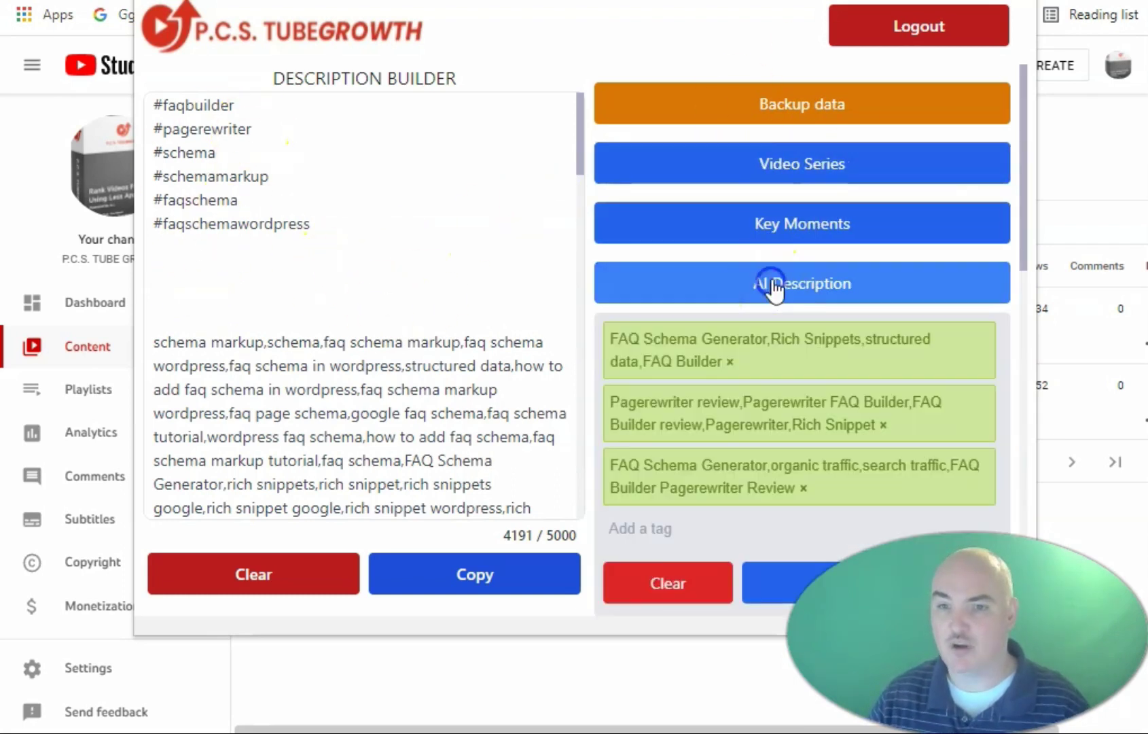
click(663, 587)
scroll(307, 446, down, 20)
click(290, 573)
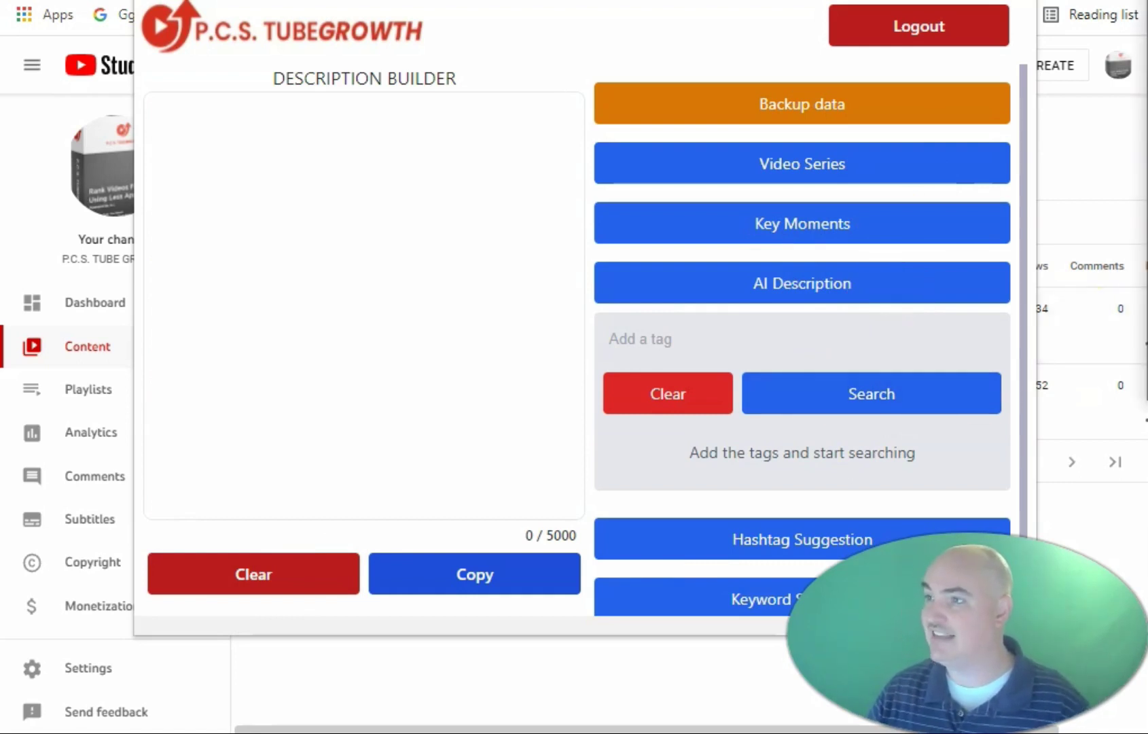
- Add 'youtube description generator' and the related keyword list as tags, then run the AI search
click(694, 352)
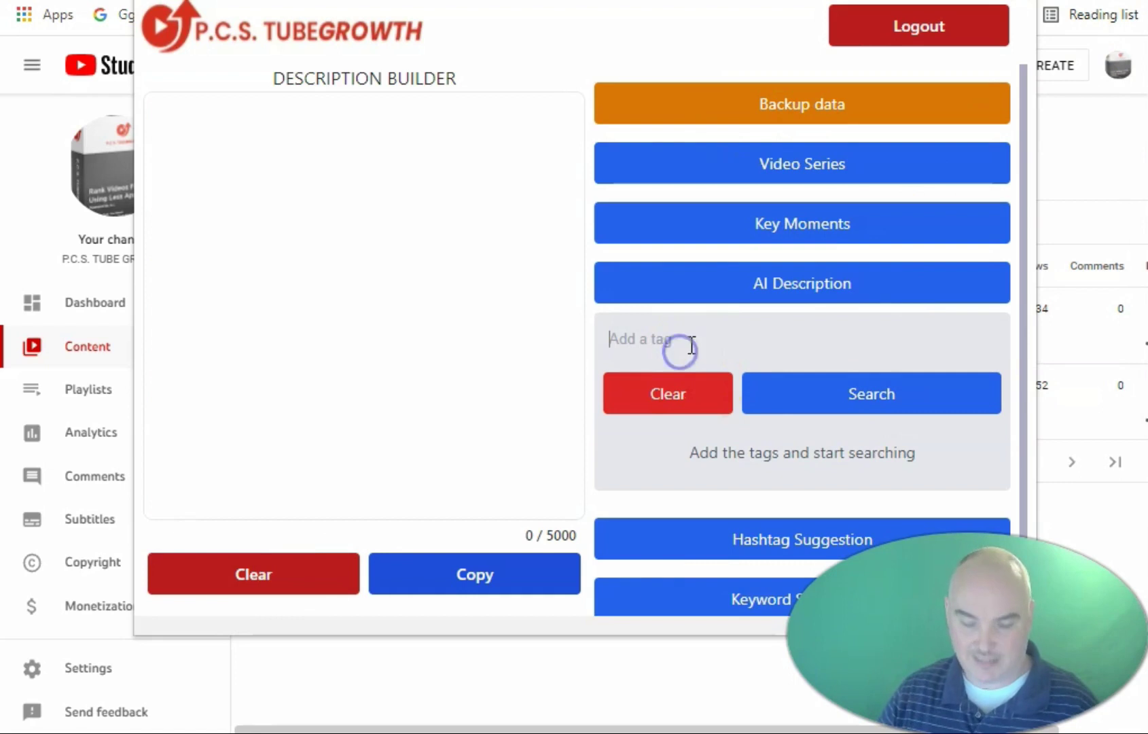
text(youtube description generator)
key(Return)
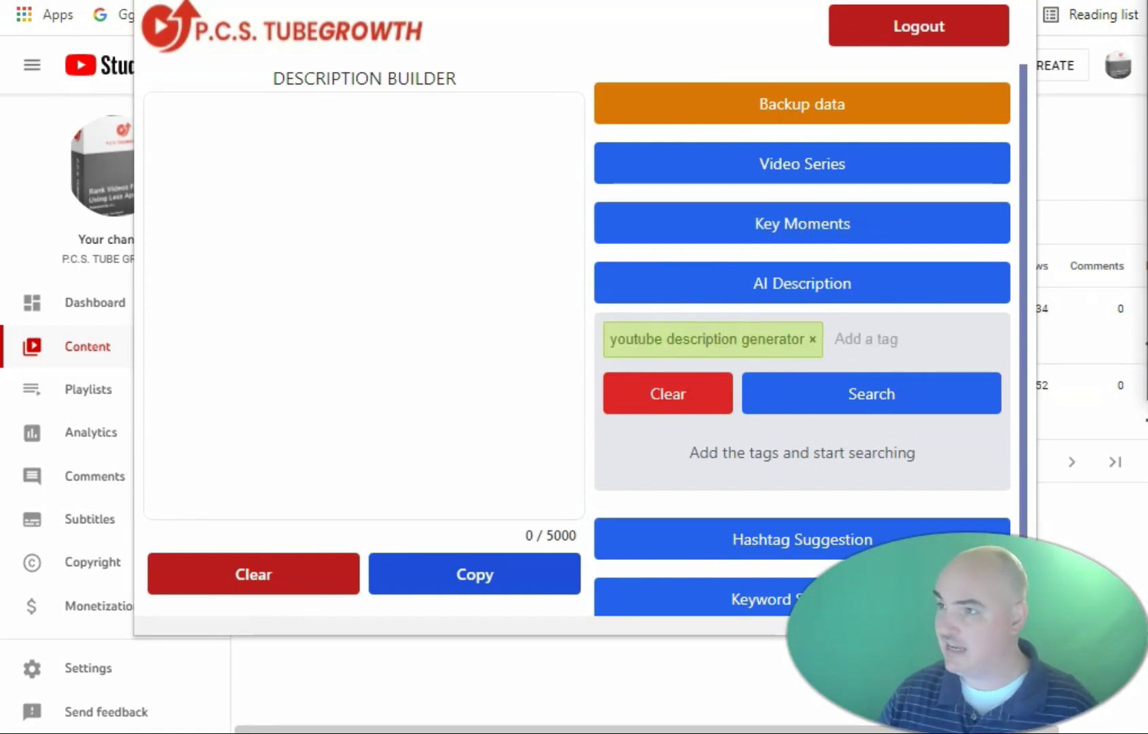
click(860, 333)
key(ctrl+v)
key(Return)
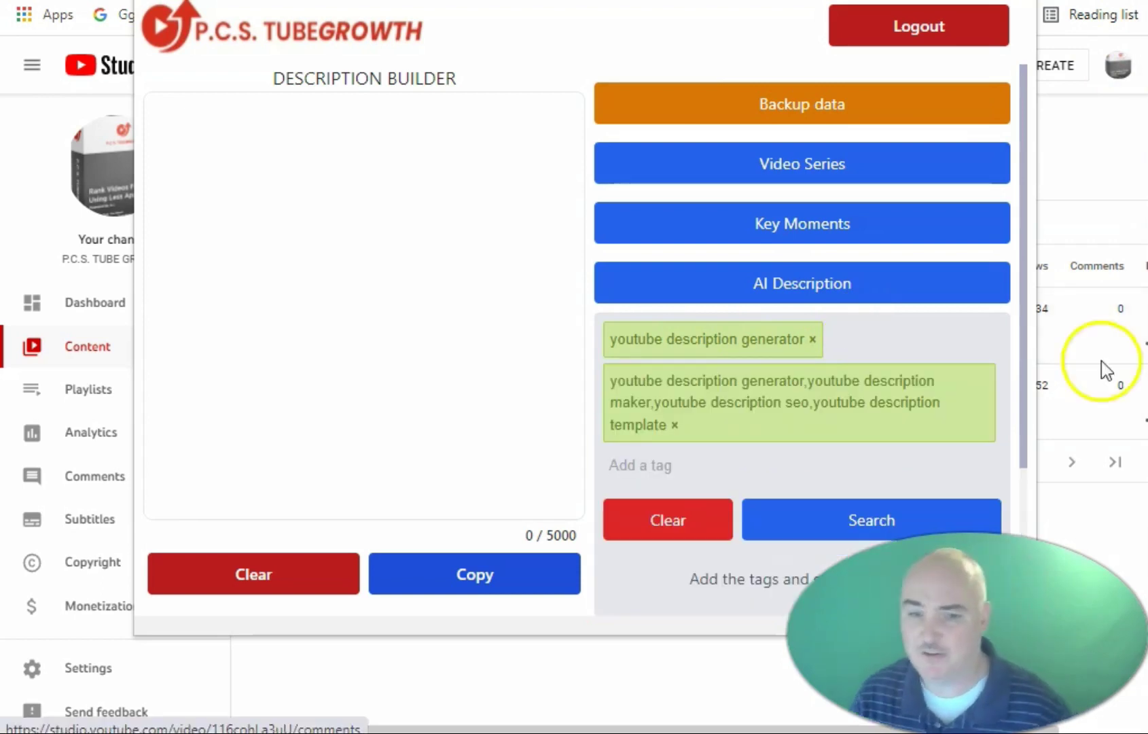
click(899, 528)
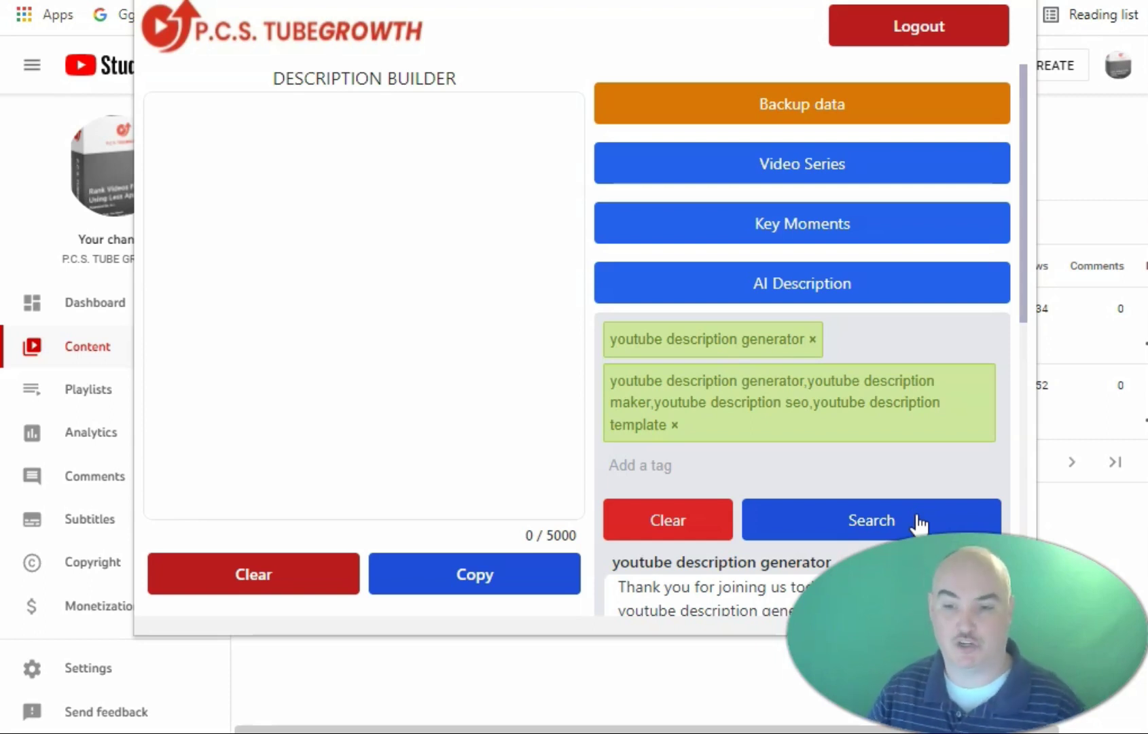
- Copy the first generated description into the builder and add blank lines after it
scroll(863, 379, down, 5)
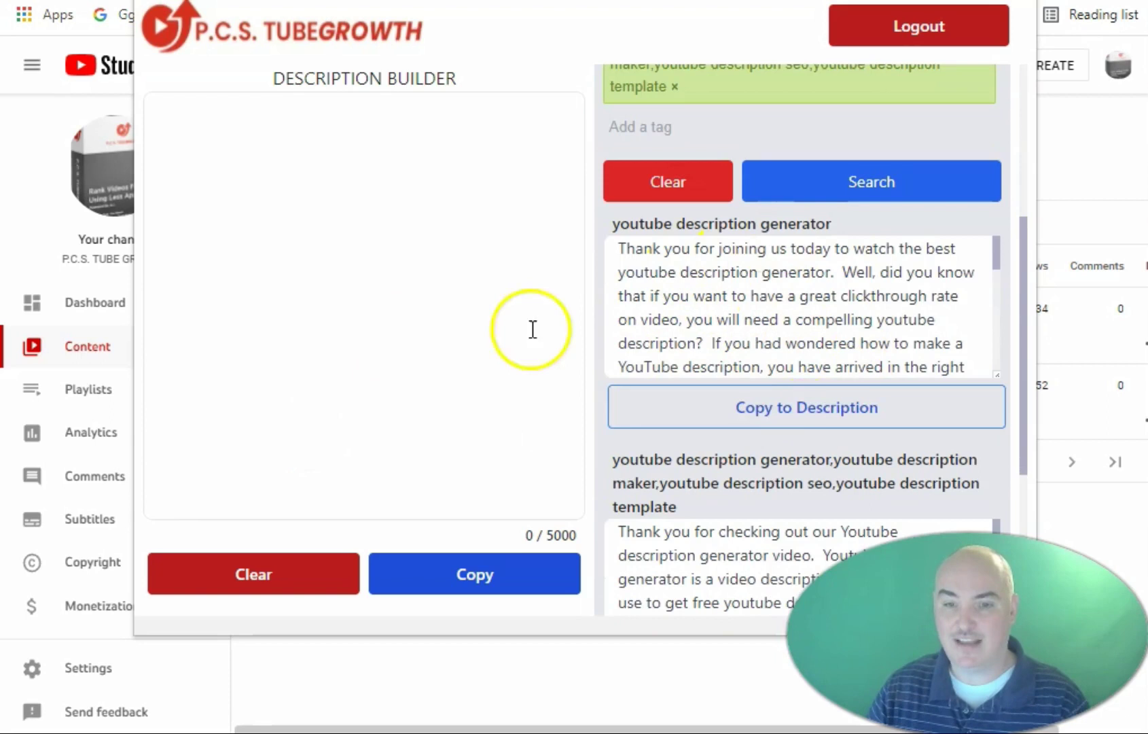
click(771, 411)
scroll(448, 305, down, 2)
click(320, 503)
key(Return)
key(Return)
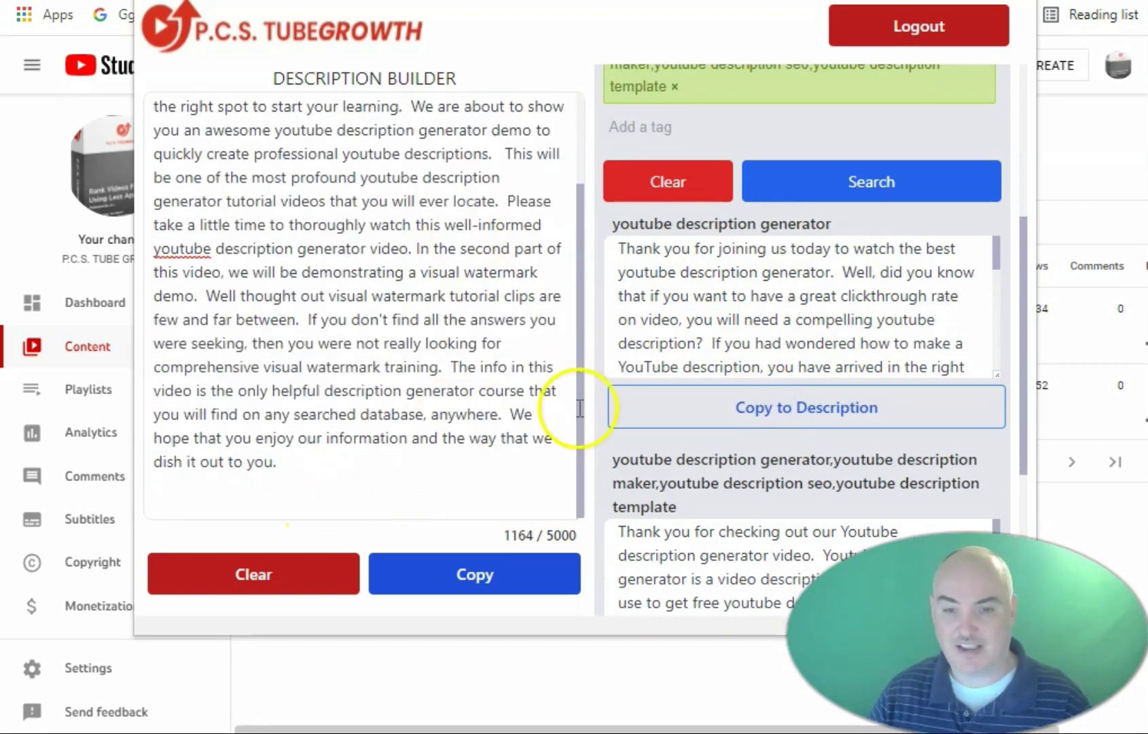
- Append the second generated description and insert a paragraph break before 'This will'
scroll(899, 482, down, 5)
click(788, 354)
scroll(415, 380, down, 4)
scroll(439, 367, up, 6)
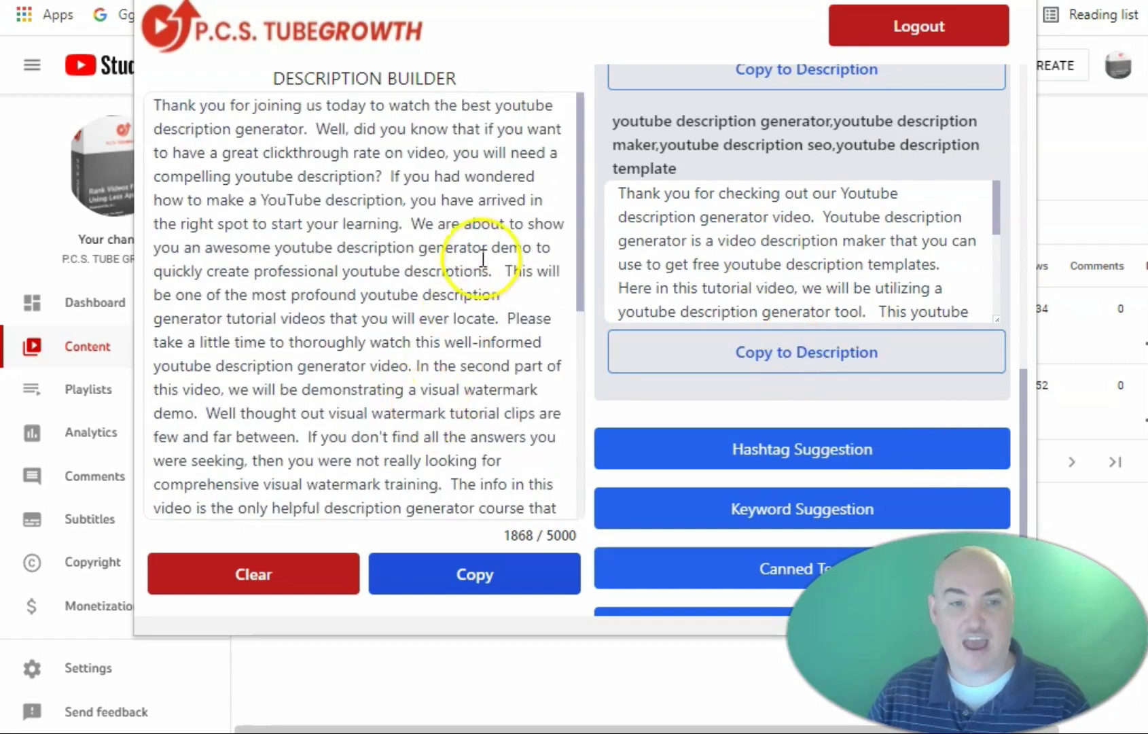
scroll(479, 286, down, 5)
scroll(408, 292, up, 5)
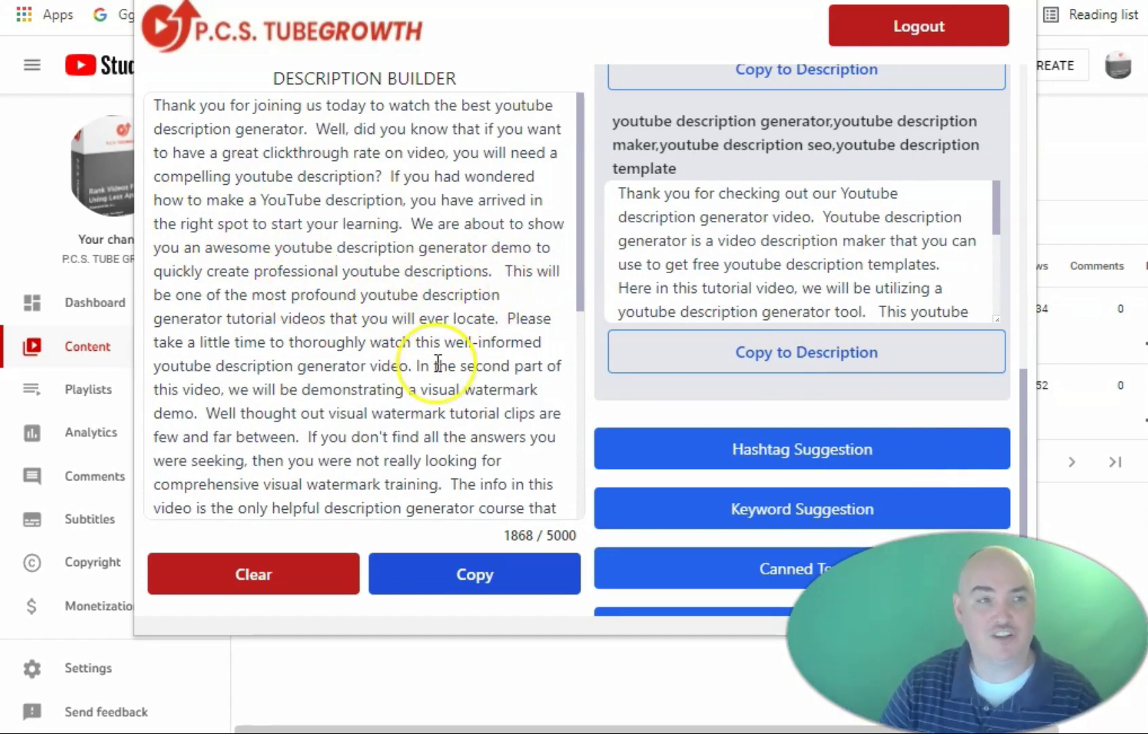
click(504, 269)
key(Return)
key(Return)
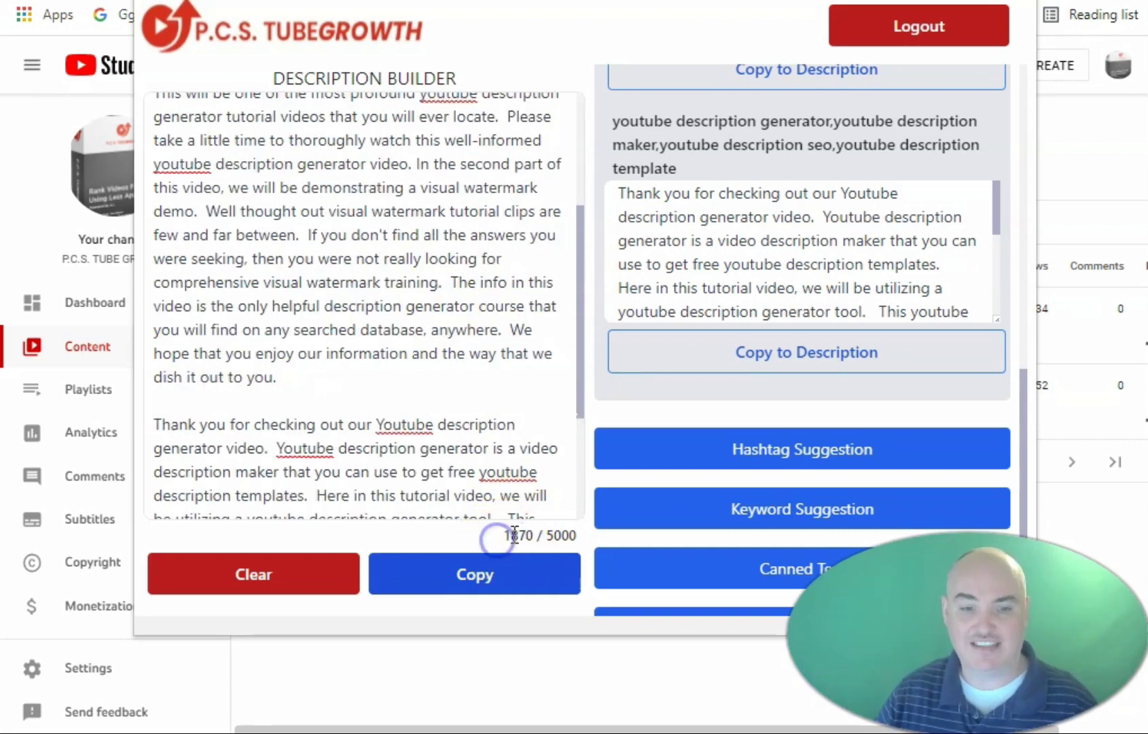
drag(506, 535, 584, 536)
click(461, 375)
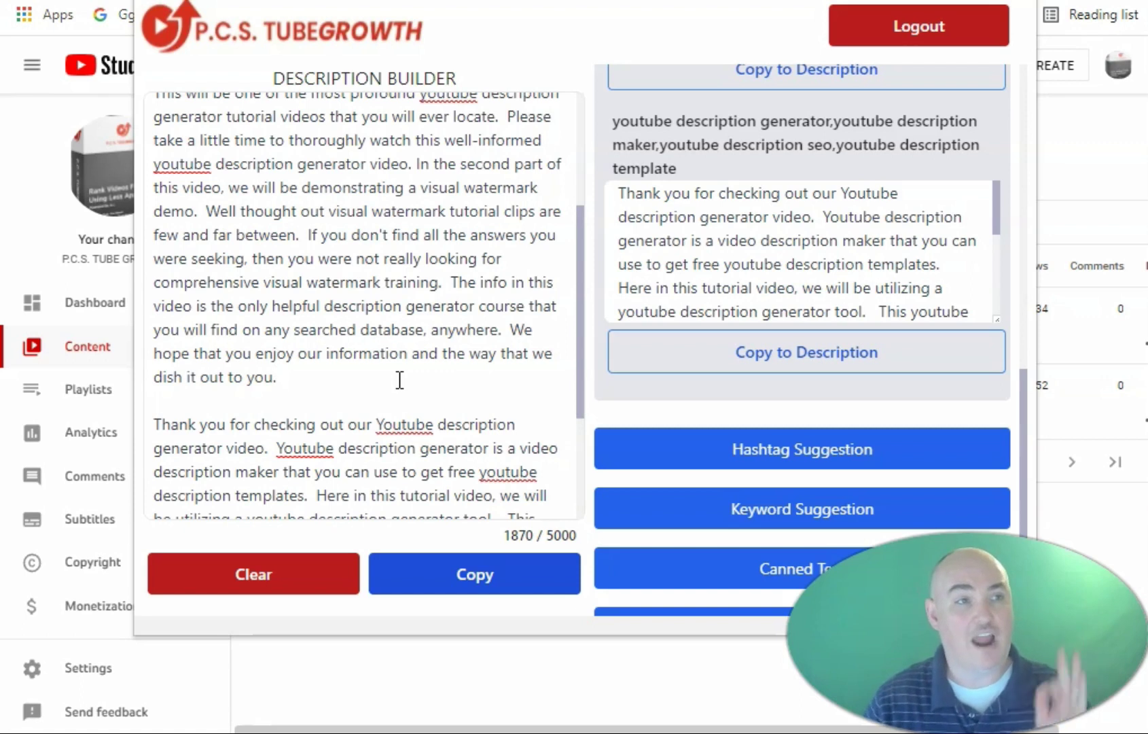
- Add blank lines after the last paragraph and get keyword suggestions for FAQ Schema Generator
scroll(360, 408, down, 3)
click(333, 506)
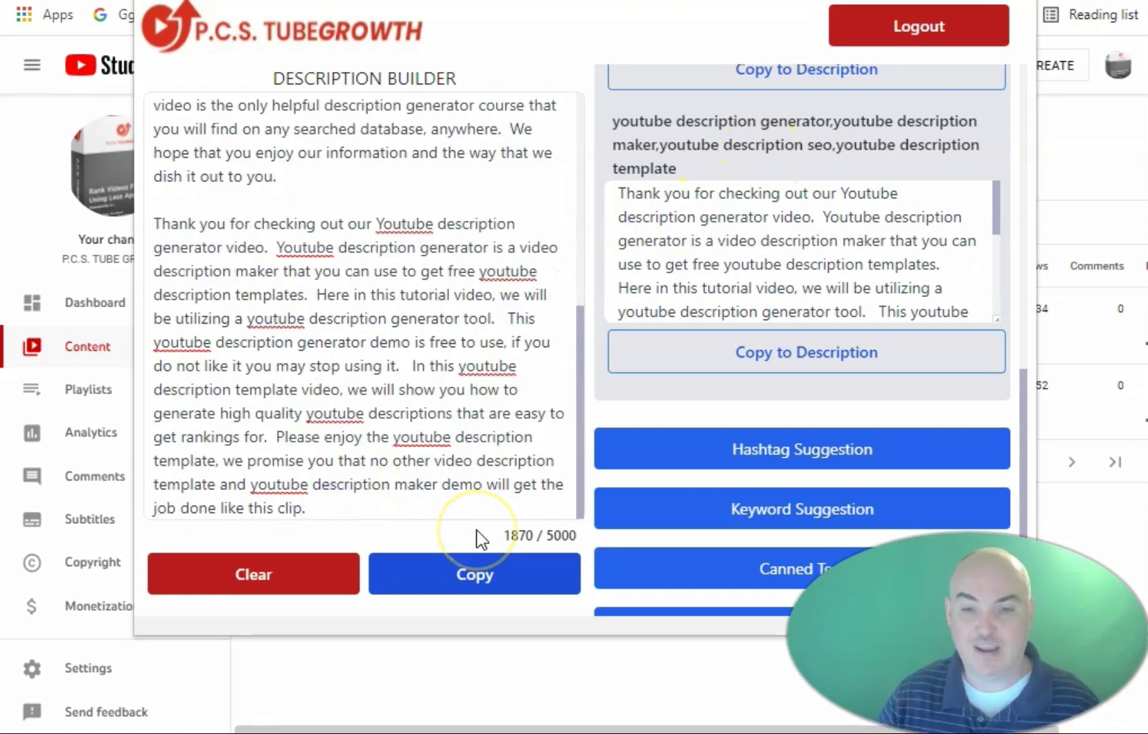
key(Return)
key(Return)
key(Return)
click(822, 451)
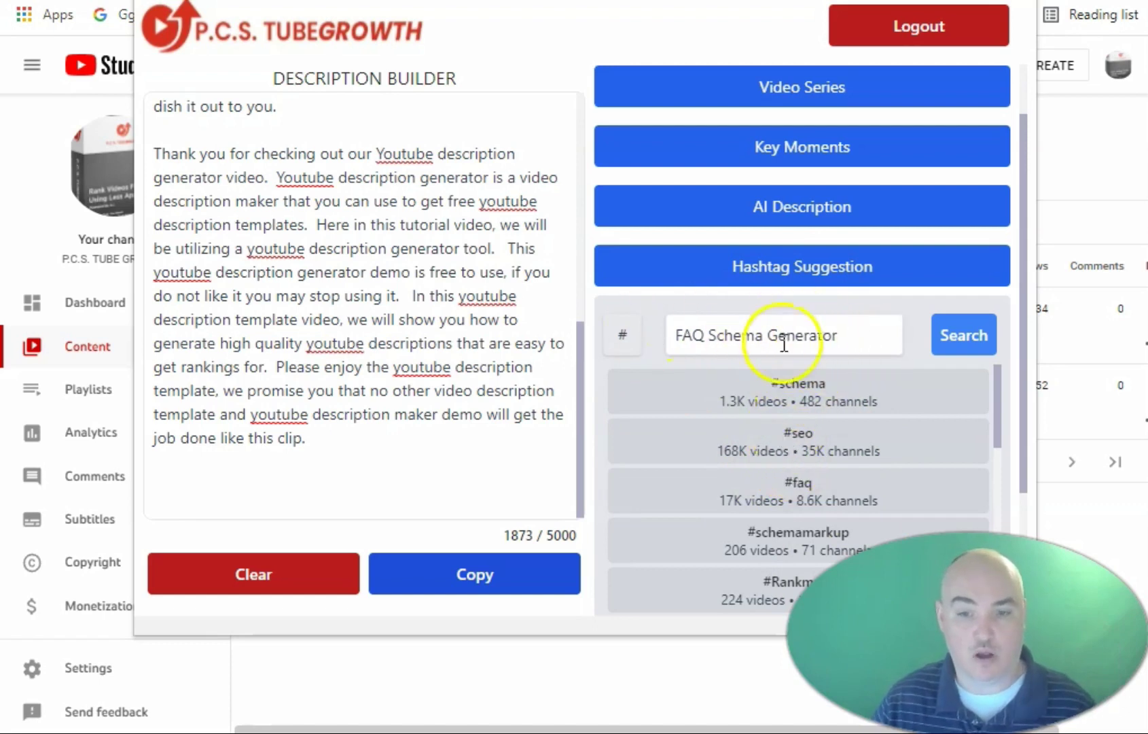
scroll(872, 392, down, 5)
click(777, 476)
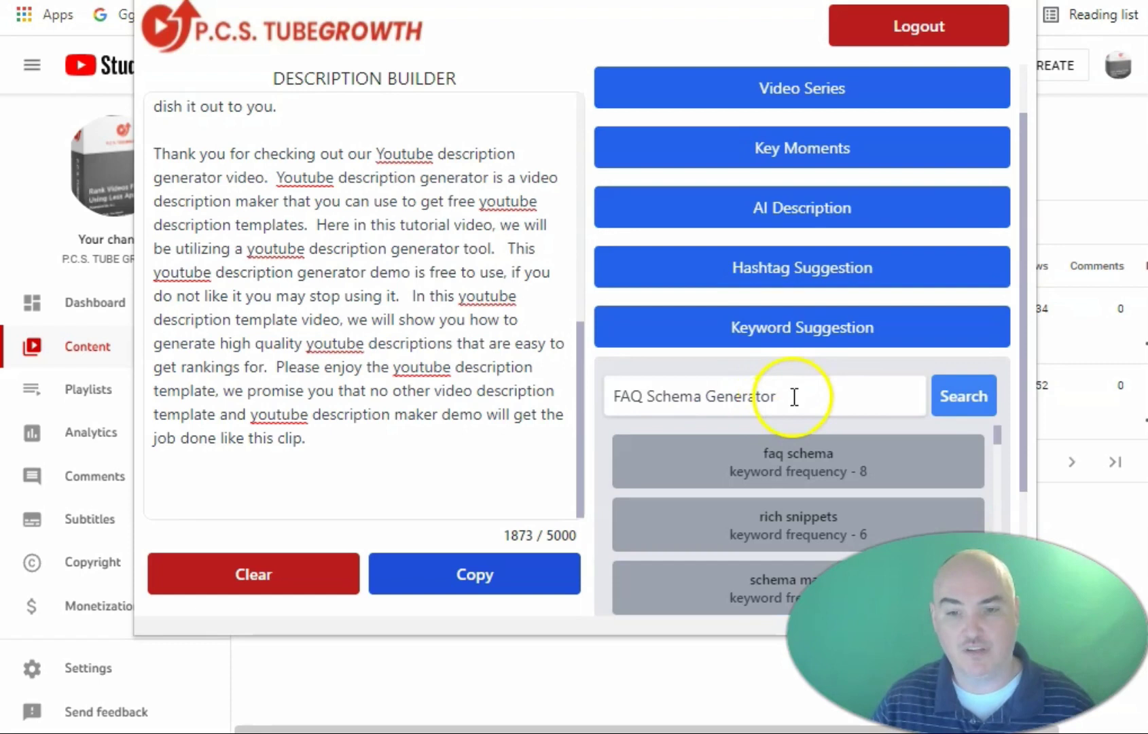
drag(781, 397, 603, 402)
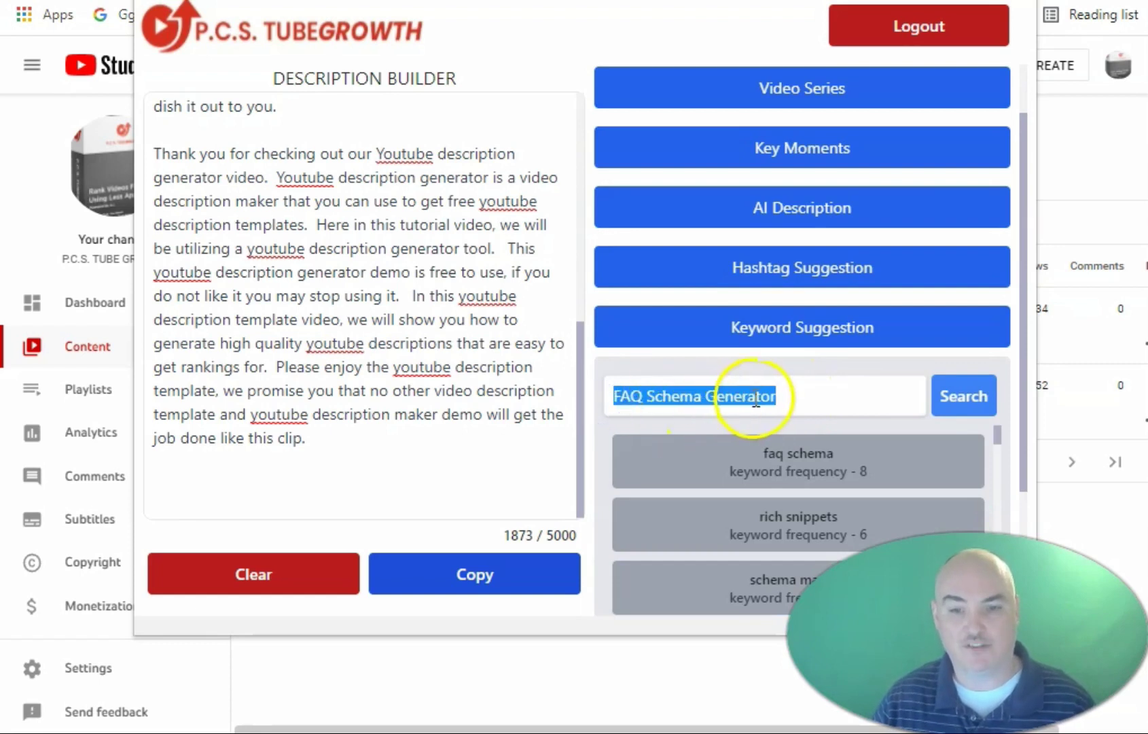
scroll(903, 480, down, 3)
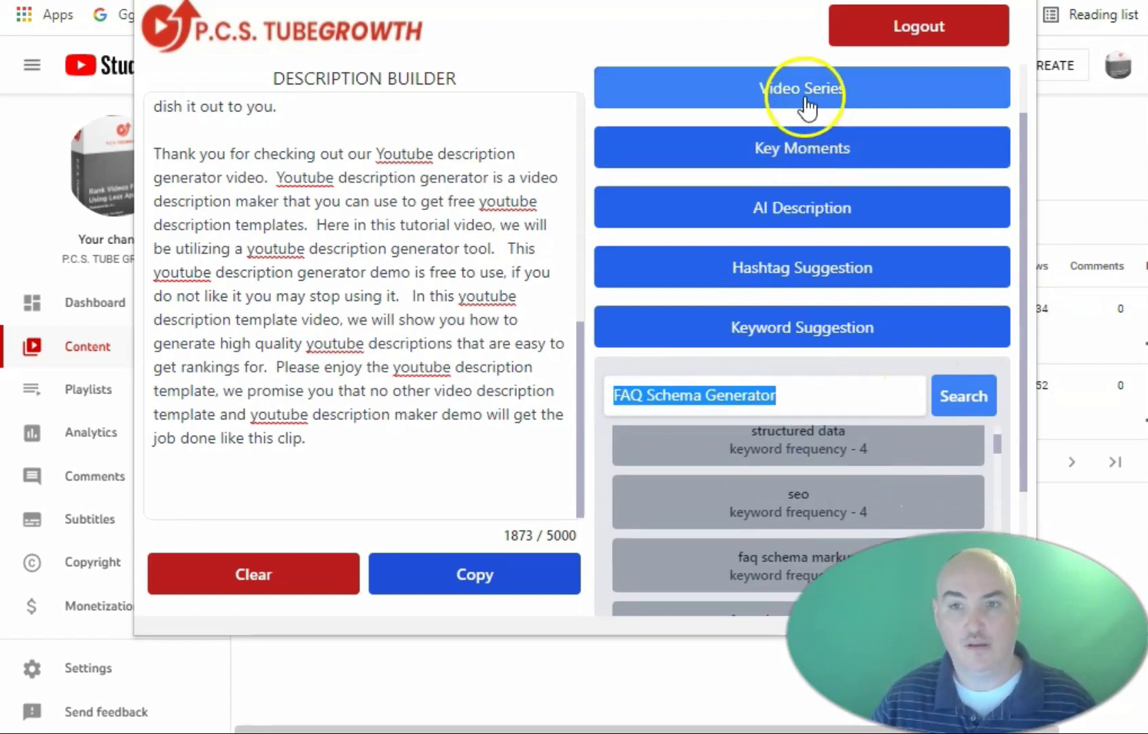
- Load the Genius Messenger CRM Video Series list in the video series builder
click(807, 103)
click(691, 162)
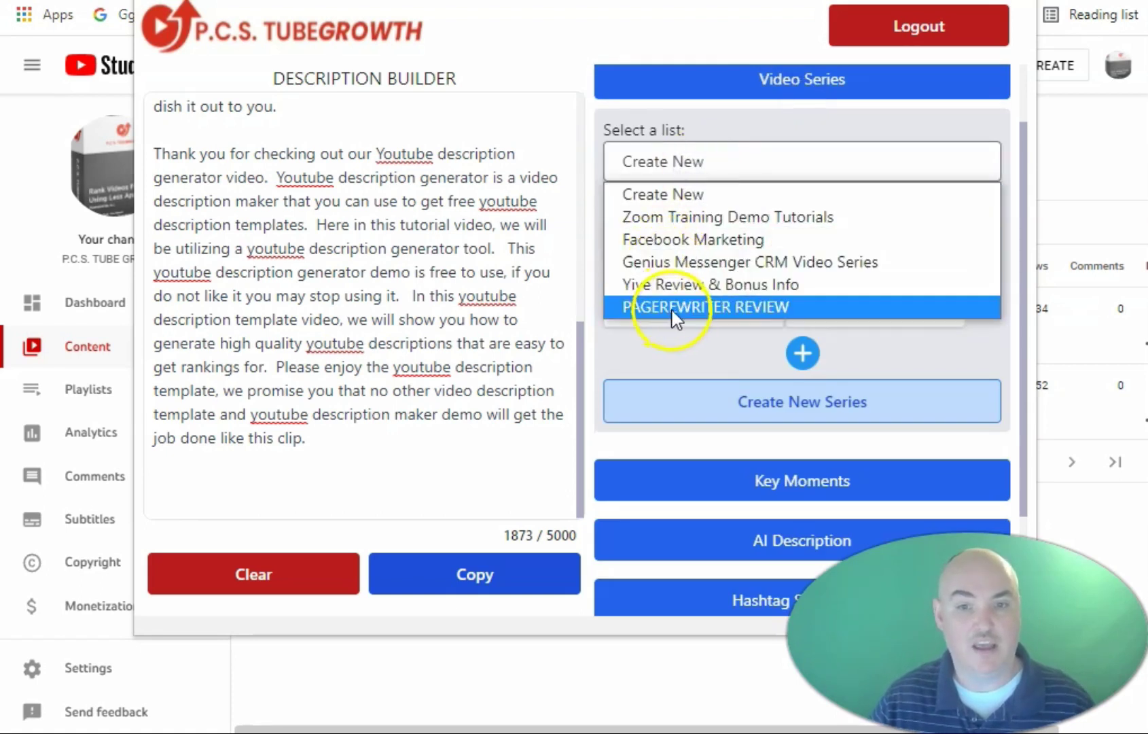
click(672, 307)
click(696, 163)
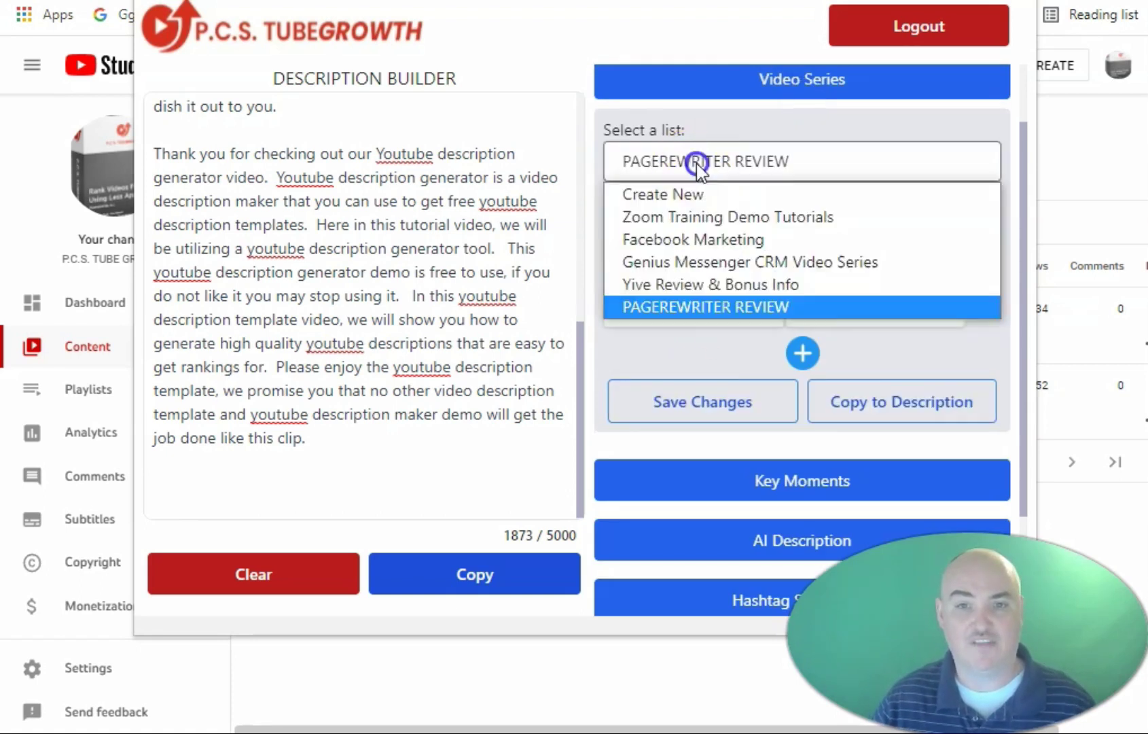
click(662, 262)
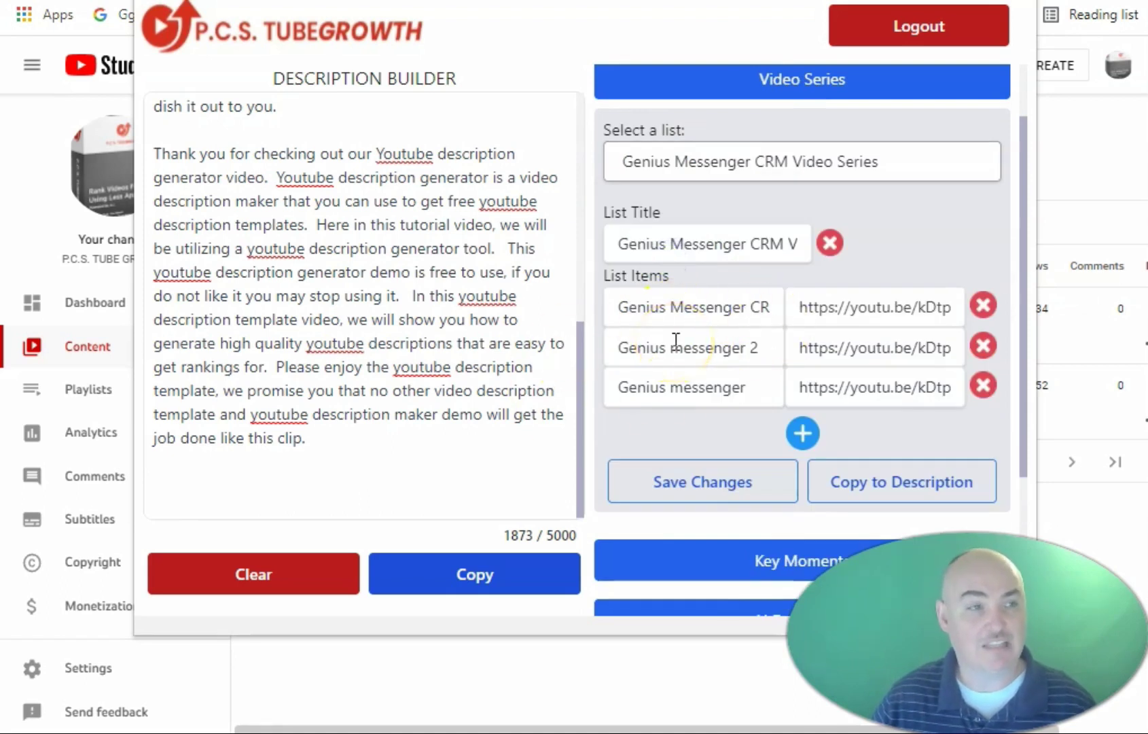
- Show the key moments list with seven timestamps from 00:01:16 to 00:03:29
scroll(678, 326, down, 2)
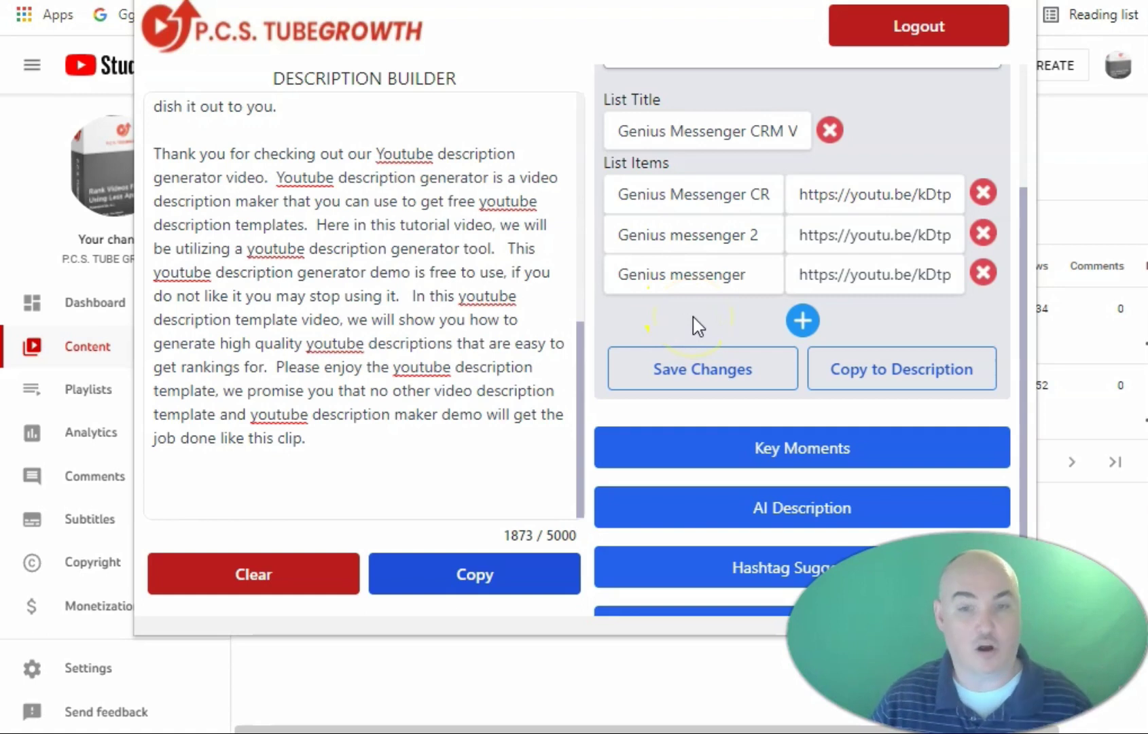
scroll(731, 340, down, 2)
click(723, 356)
scroll(782, 264, up, 4)
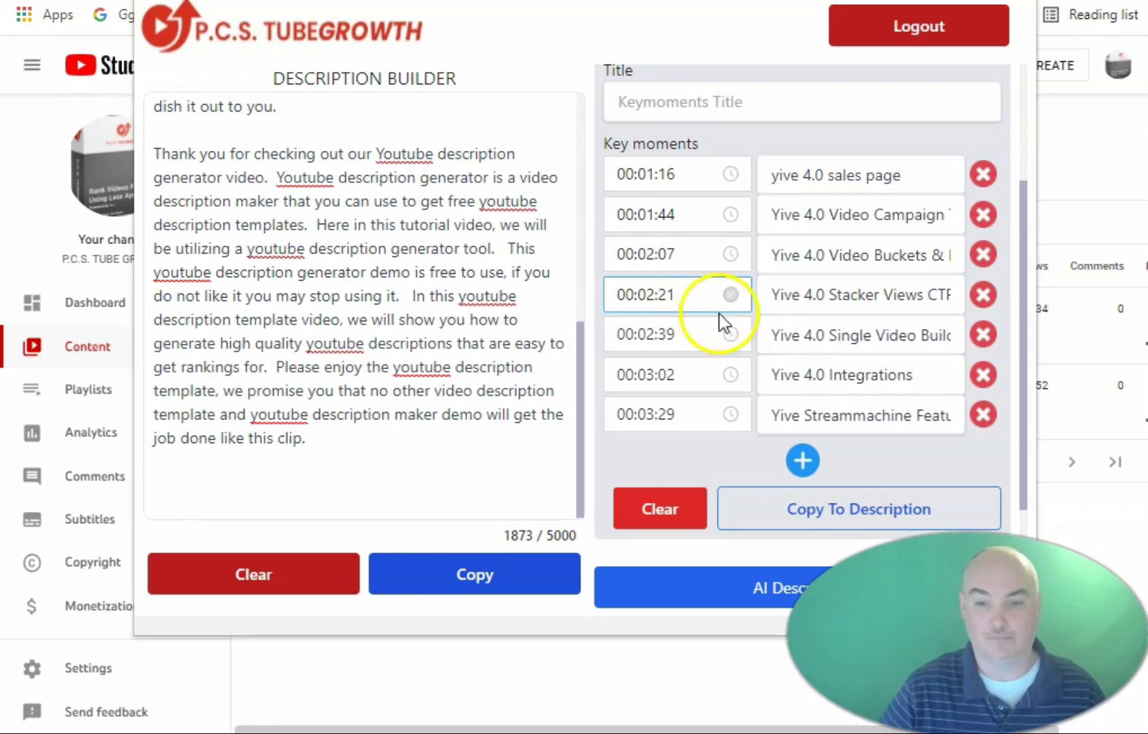
- Append the canned product-links block on a new line, bringing the description to 2701/5000
scroll(726, 292, down, 5)
scroll(697, 384, down, 1)
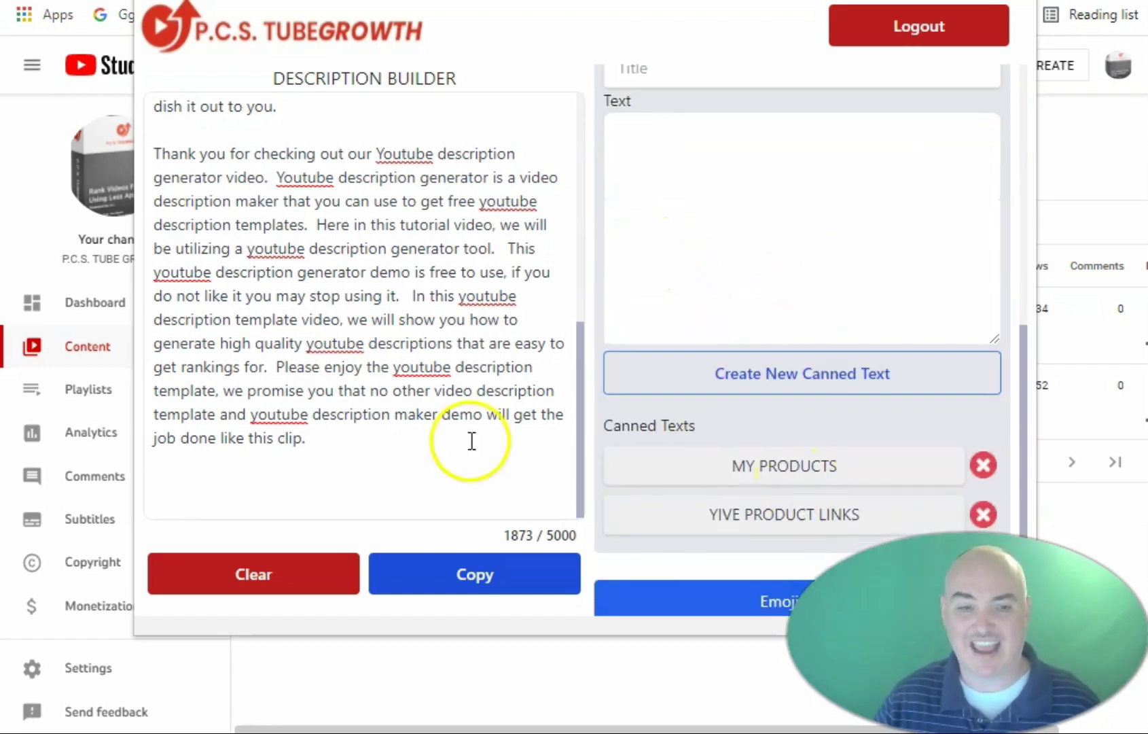
click(339, 486)
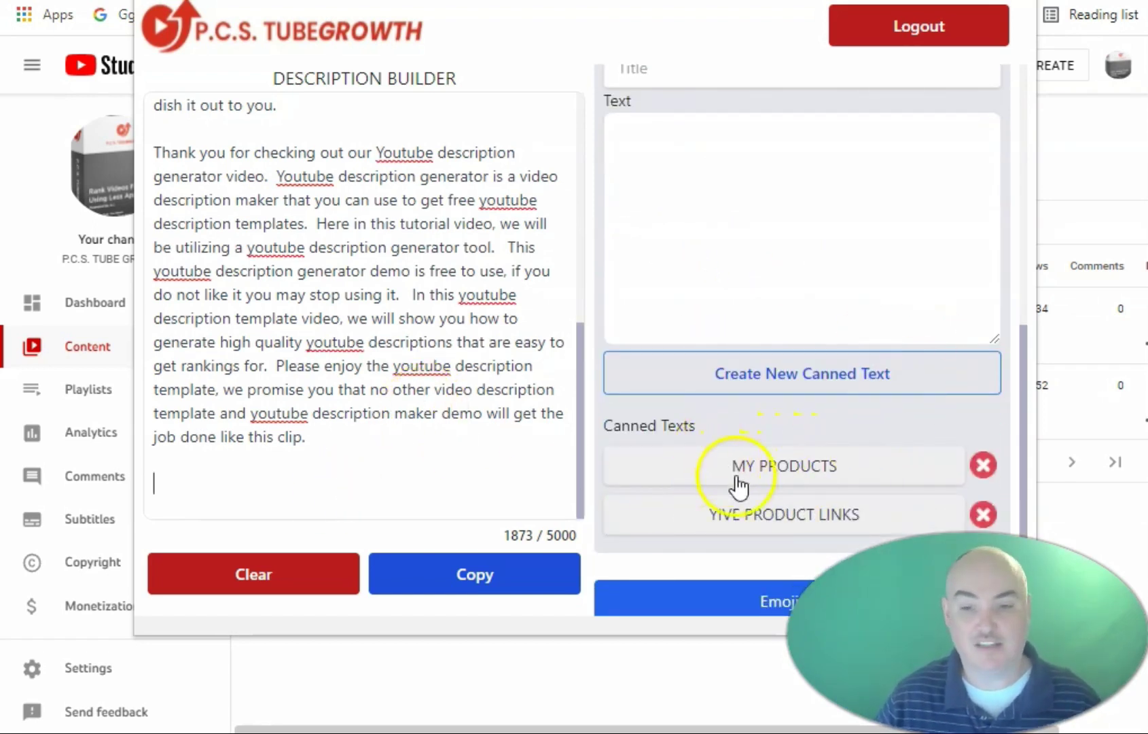
scroll(308, 410, down, 5)
key(Return)
key(Return)
click(717, 514)
scroll(431, 379, down, 3)
scroll(411, 431, up, 5)
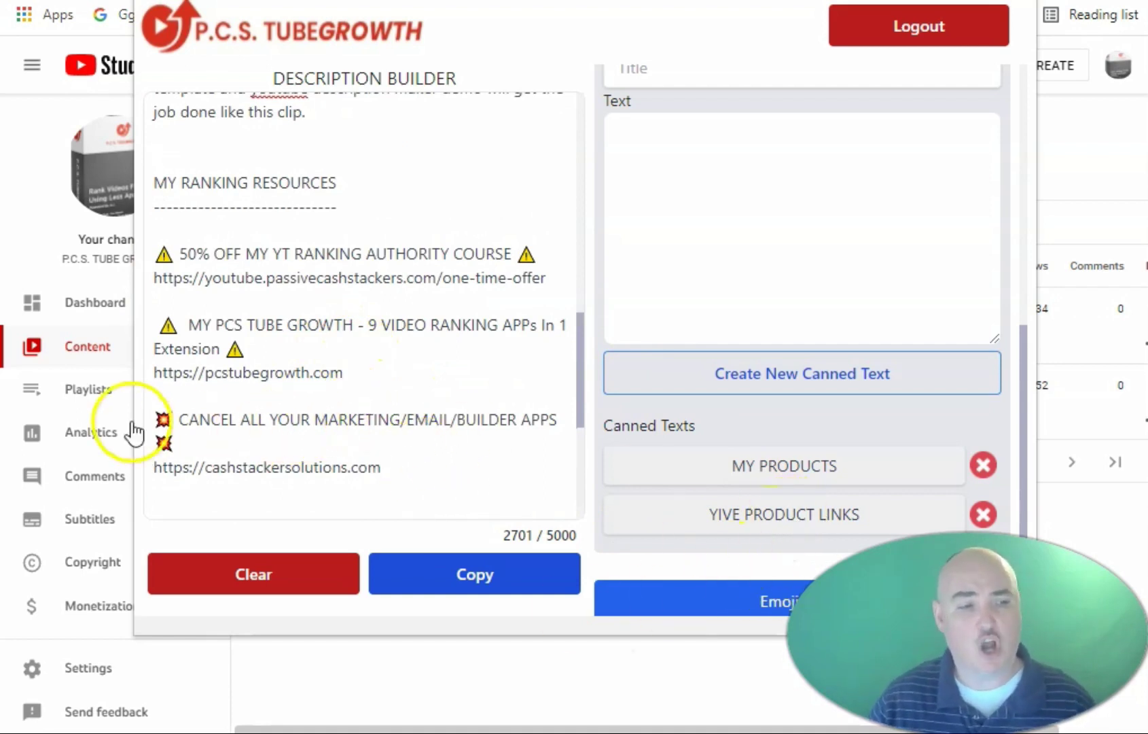
- Browse the frequently used emojis in the Emoji Picker
click(756, 605)
scroll(767, 394, down, 5)
scroll(734, 322, up, 2)
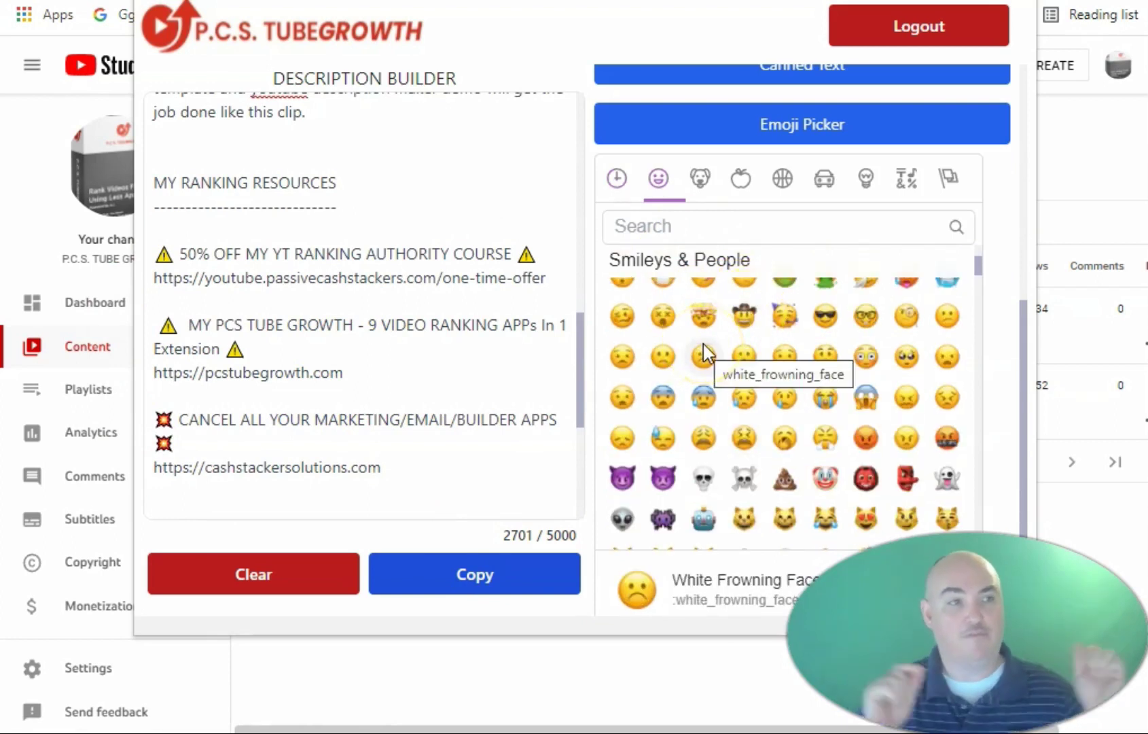
click(631, 224)
scroll(700, 333, up, 5)
click(751, 363)
scroll(775, 374, down, 2)
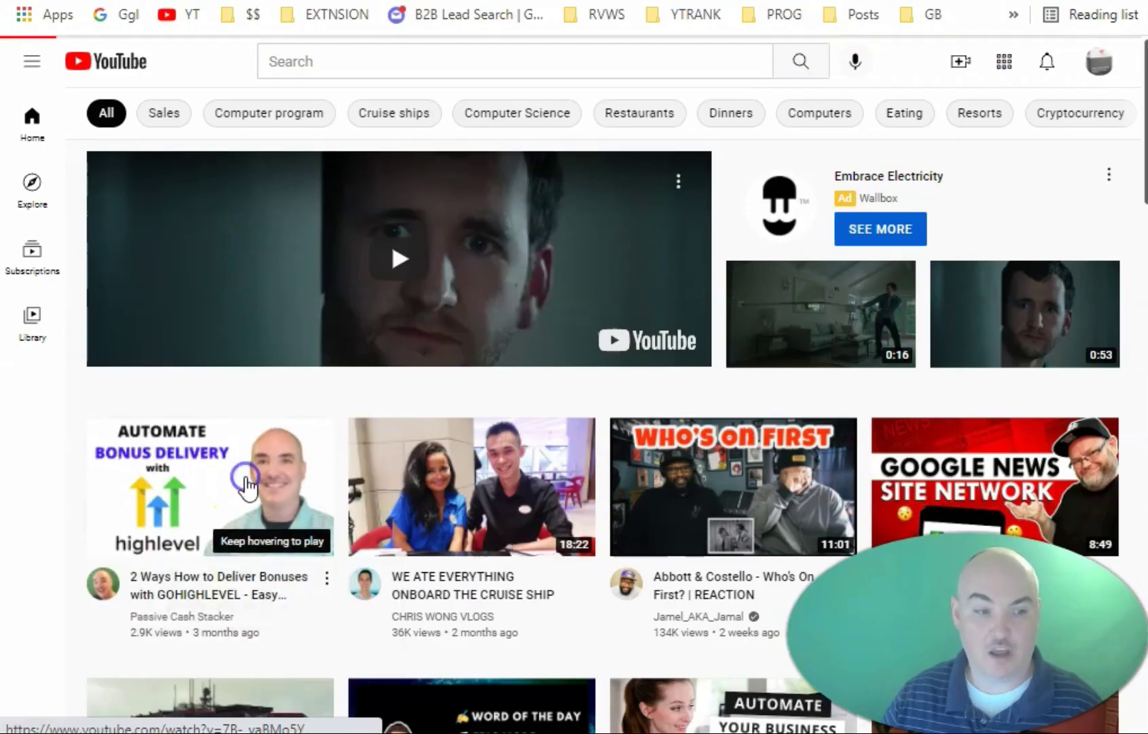
- Open the '2 Ways How to Deliver Bonuses with GOHIGHLEVEL' video from the YouTube home feed
click(246, 484)
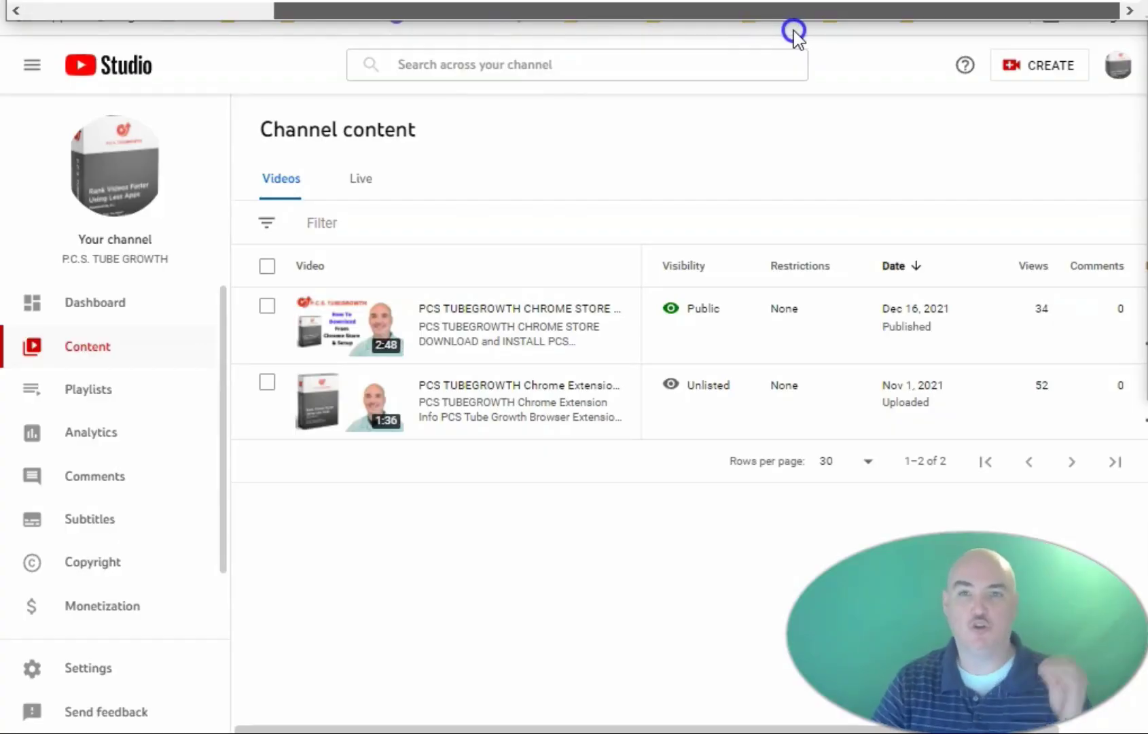
drag(793, 33, 306, 34)
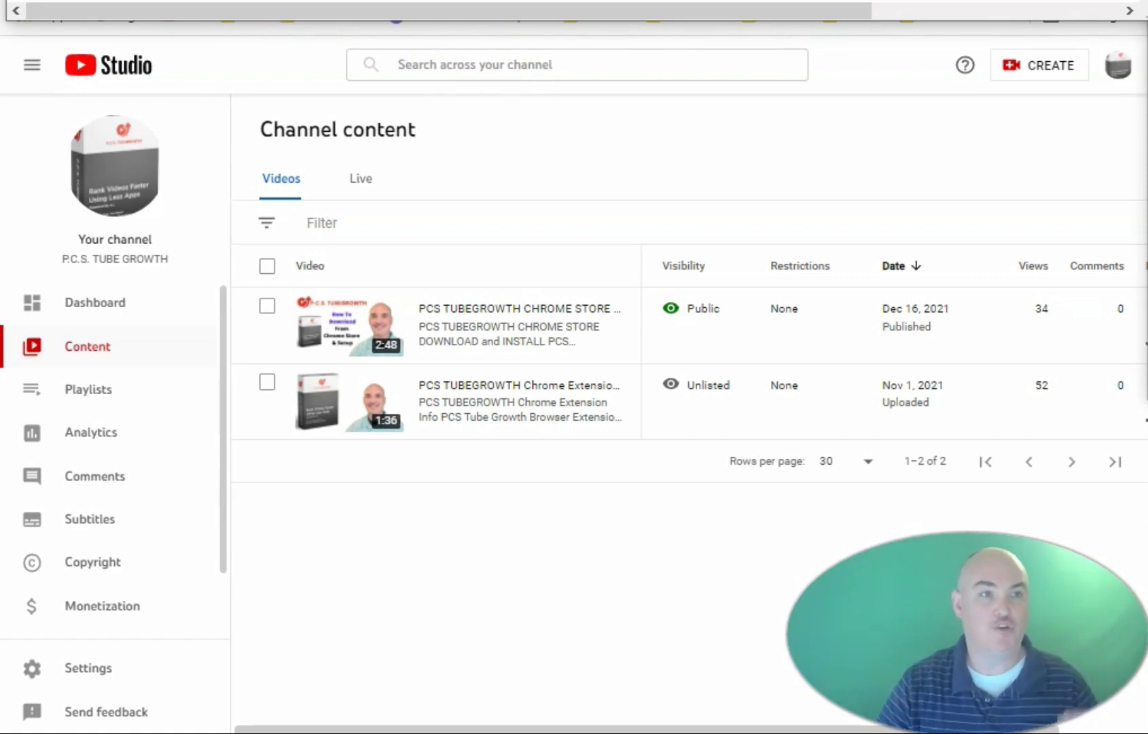